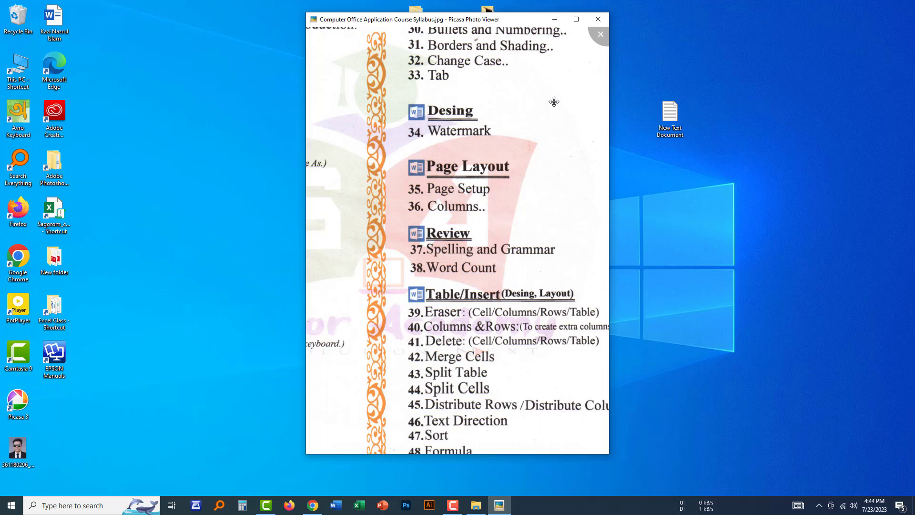
Switch to Word, create a blank document and apply the preset DRAFT 1 watermark to its page.
left_click(335, 506)
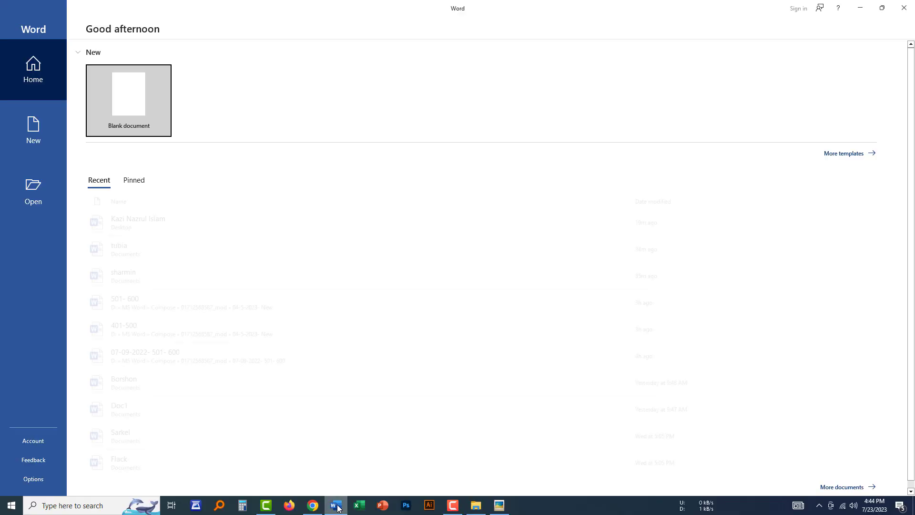
left_click(131, 95)
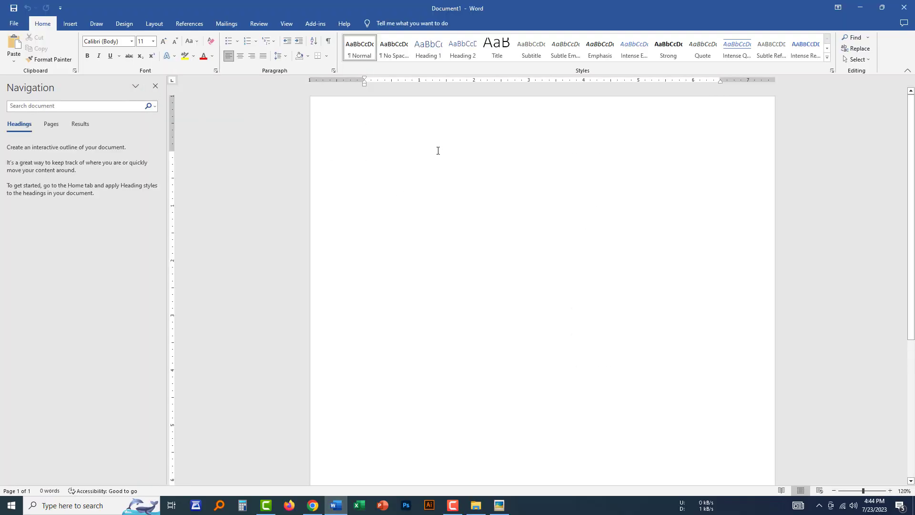
left_click(124, 24)
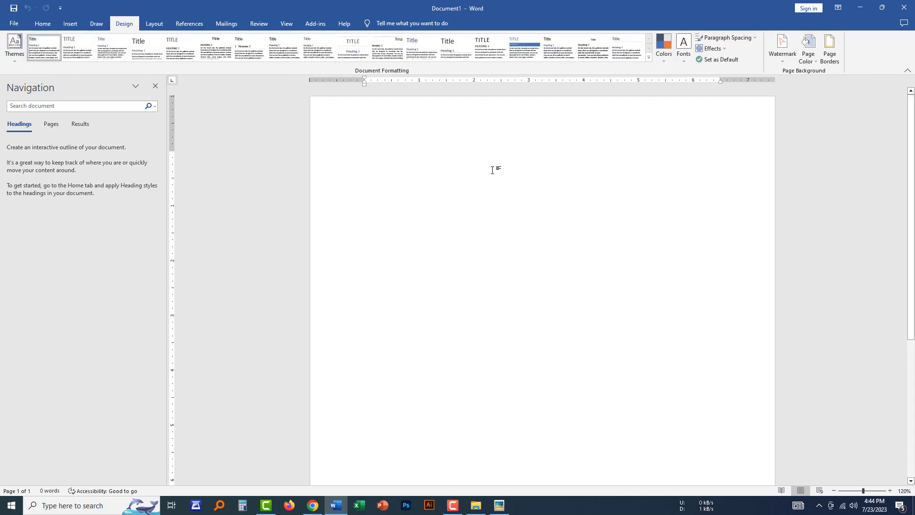
left_click(782, 53)
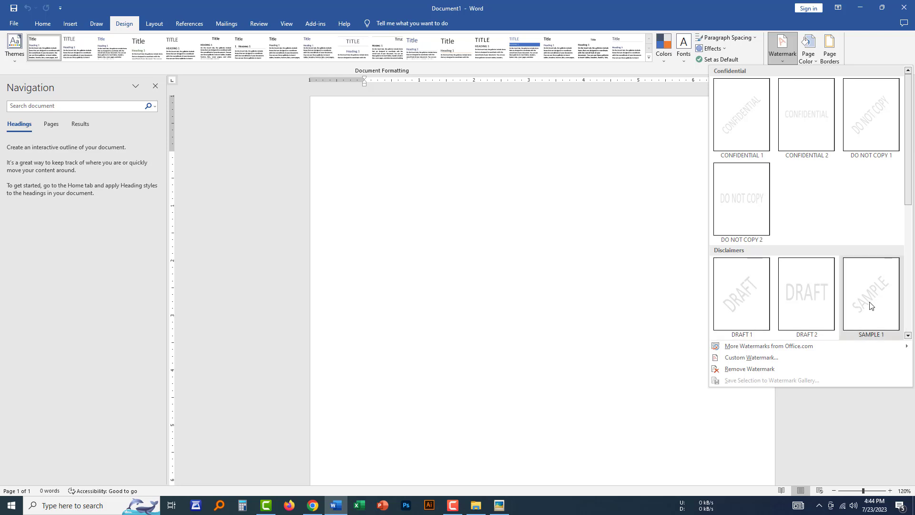
left_click(762, 303)
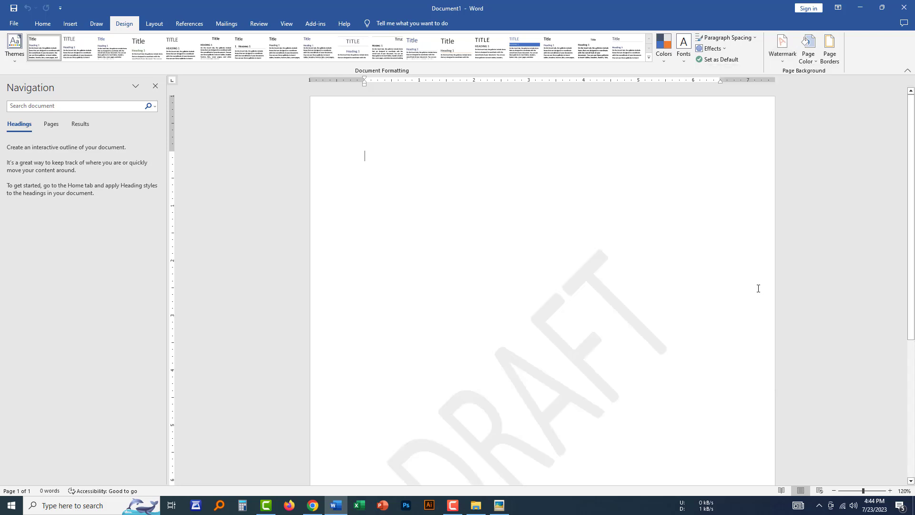
scroll(640, 331, "down", 3)
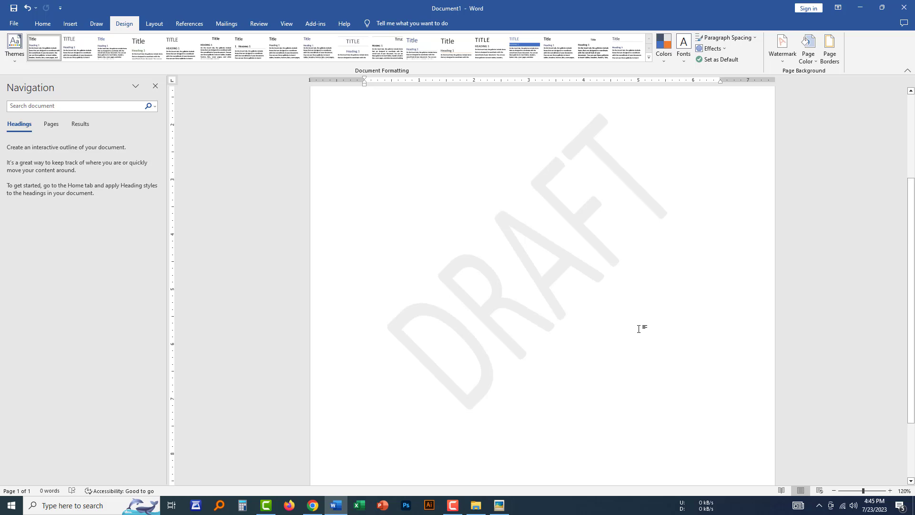
scroll(590, 281, "up", 3)
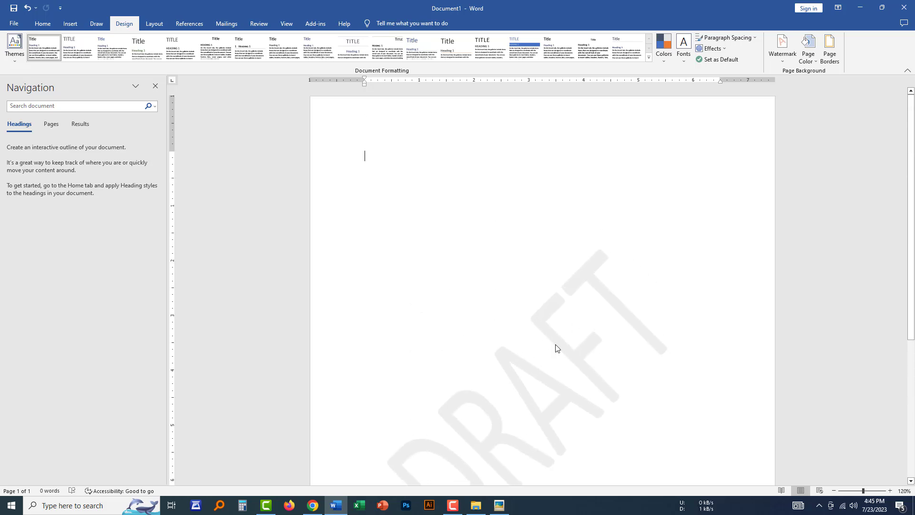
Enter about two lines of random filler text beginning with "xzcn xzjnc jcnxz" as the page's first paragraph.
type("xzcn xzjnc jcnxz cjnxzcj nzxjc nxjc")
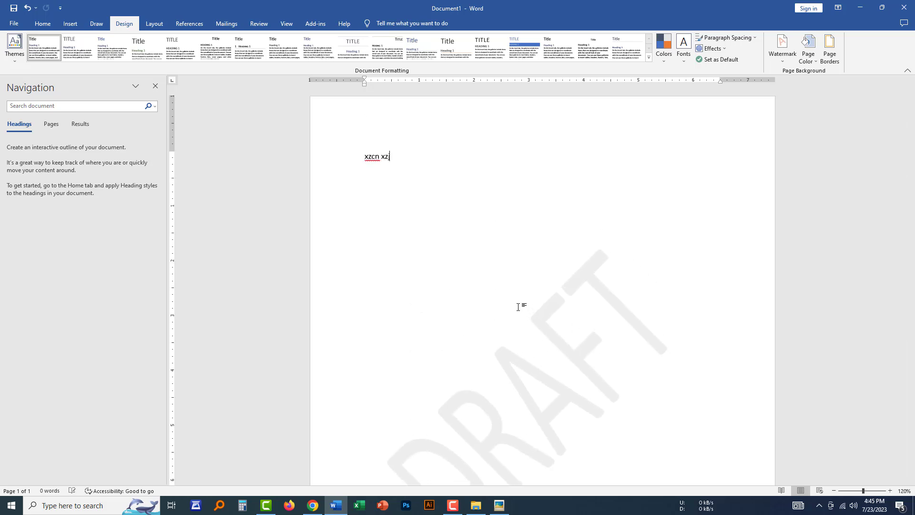
type(" xzjcxj cbxz")
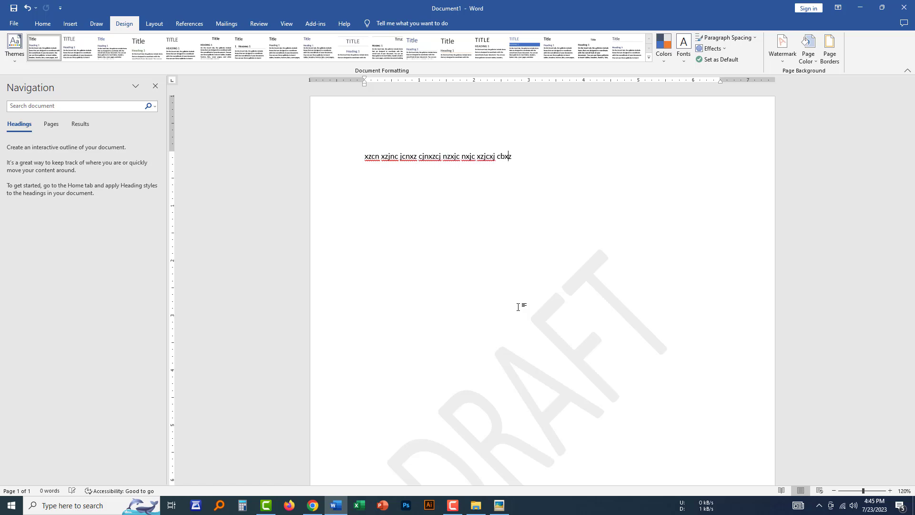
type("j cbjxzcbnjkx zbcxjzc sjkadf asjbdjzxcn ")
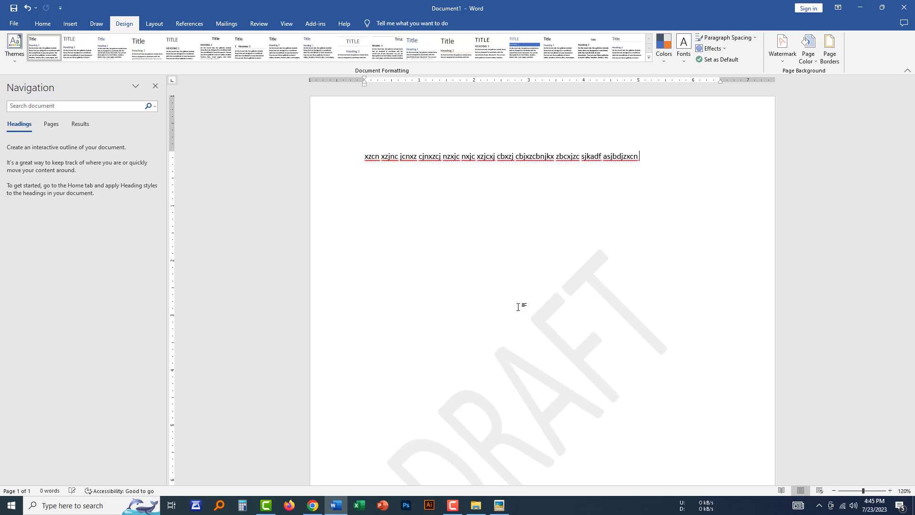
type("jxzn czjxkcn jzxkcn xzjcxjc xcjxz cnxzjcn")
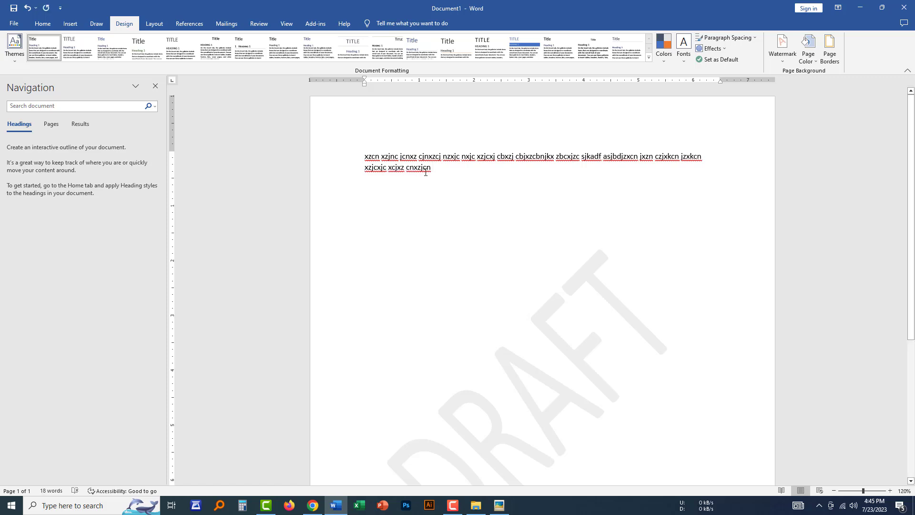
Copy the filler paragraph and paste it repeatedly until the page holds thirteen copies over the watermark.
left_click_drag(355, 142, 421, 162)
key("ctrl+c")
key("ctrl+v")
key("ctrl+v")
key("ctrl+v")
key("ctrl+v")
key("ctrl+v")
key("ctrl+v")
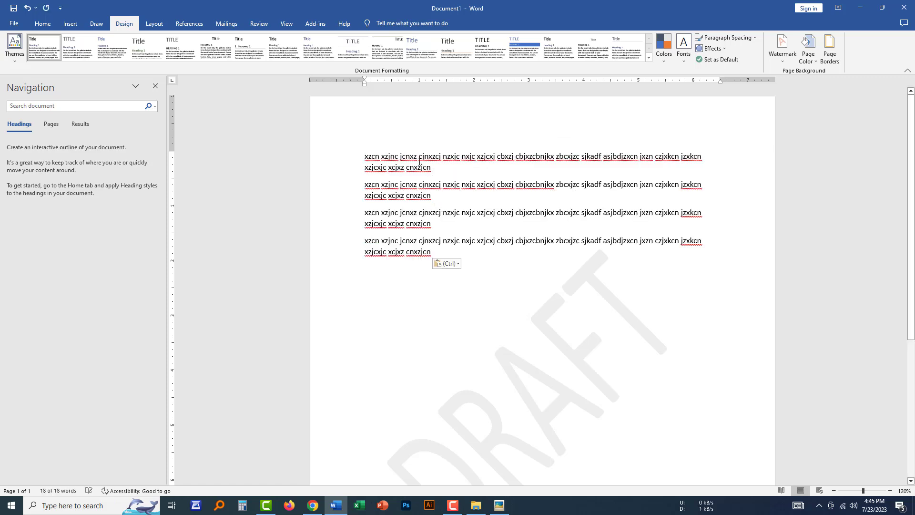
key("ctrl+v")
key("ctrl+v")
key("ctrl+v")
key("ctrl+v")
key("ctrl+v")
key("ctrl+v")
key("ctrl+v")
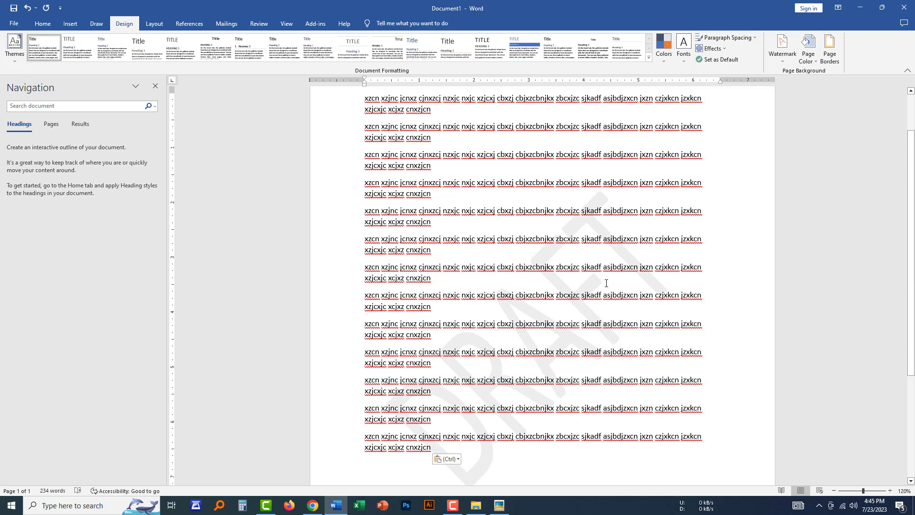
Replace the current watermark with the preset SAMPLE 1 watermark and check how it sits behind the text.
scroll(572, 294, "down", 2)
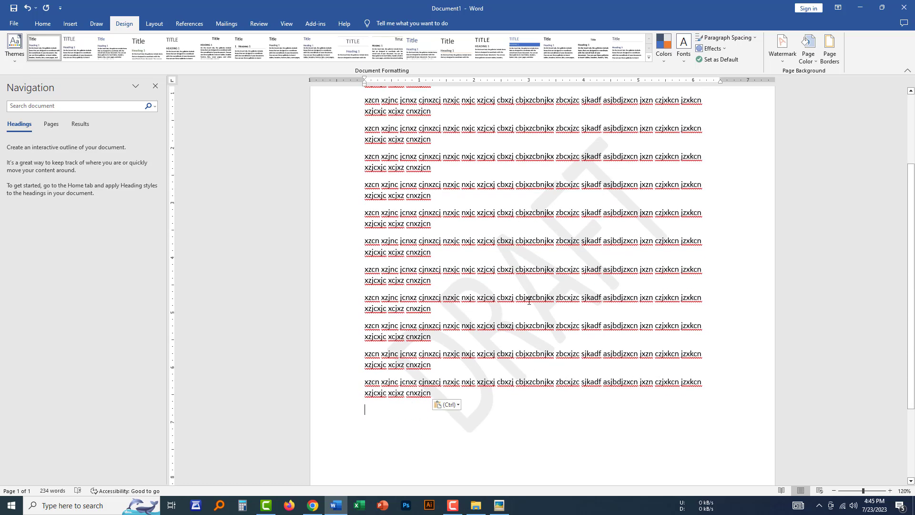
left_click(783, 50)
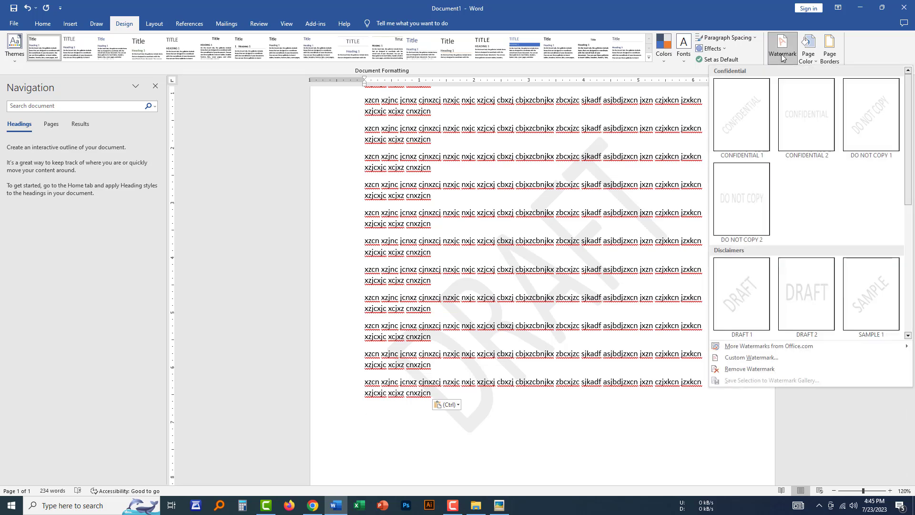
left_click(847, 288)
scroll(632, 307, "up", 3)
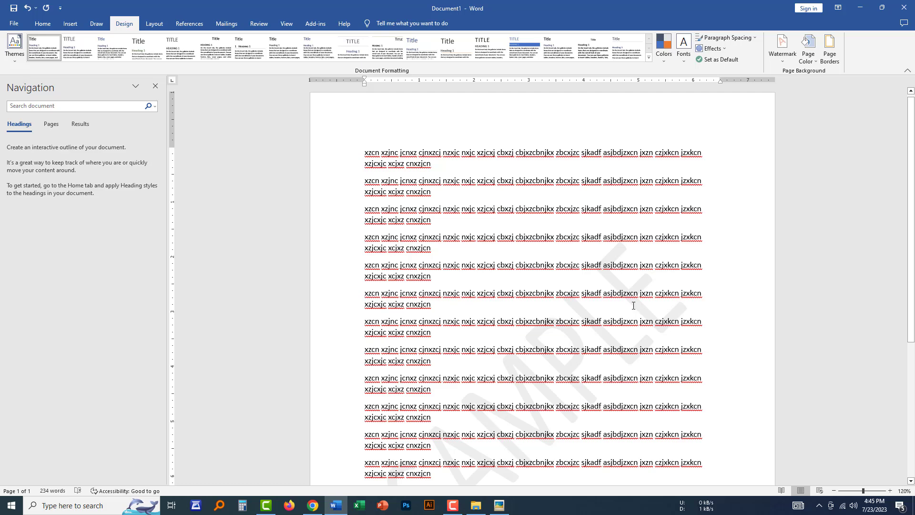
scroll(633, 305, "down", 2)
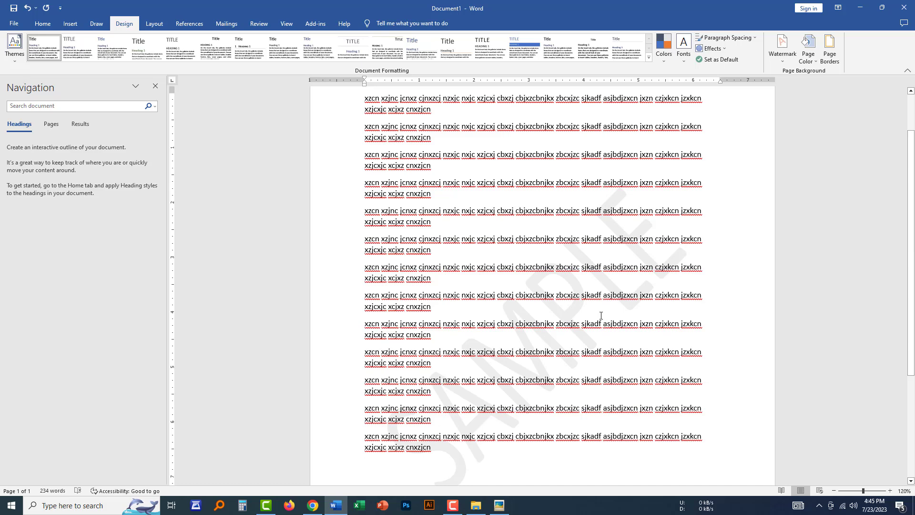
scroll(601, 316, "down", 2)
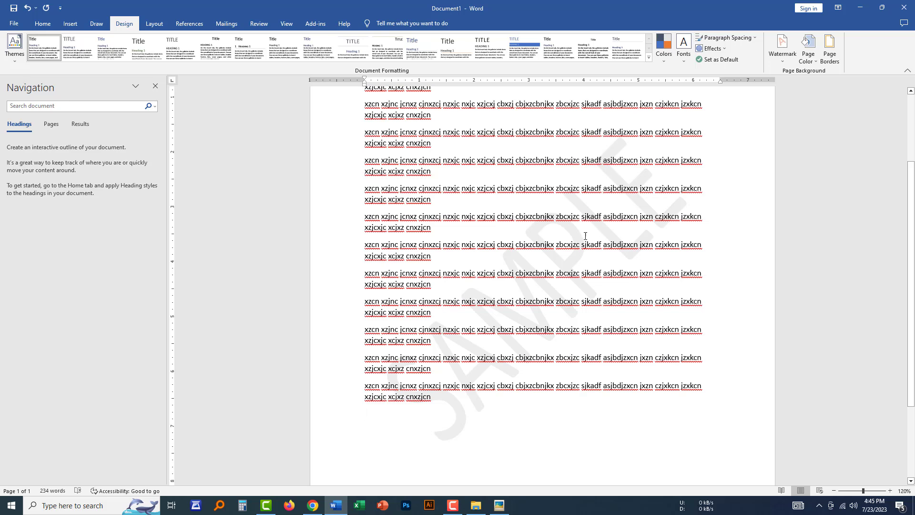
Replace the preset watermark with a custom text watermark reading SAGOR COMPUTER.
left_click(782, 56)
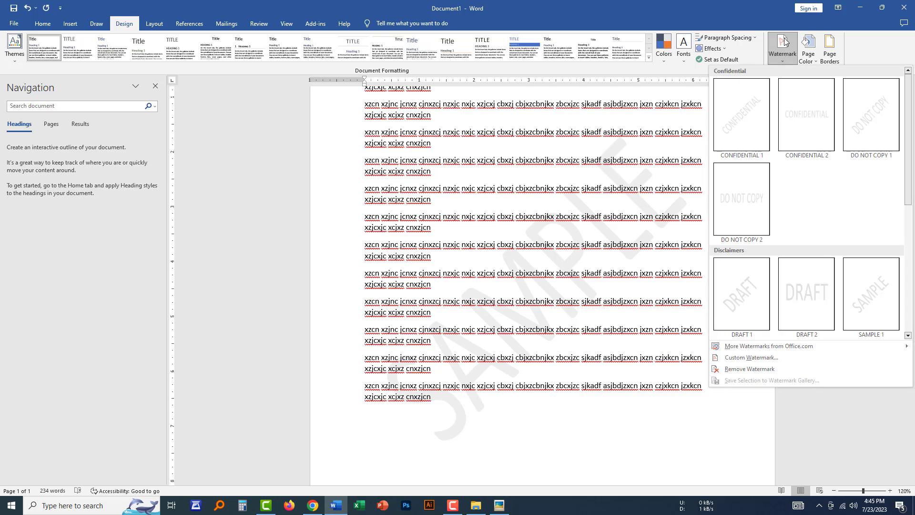
left_click(127, 21)
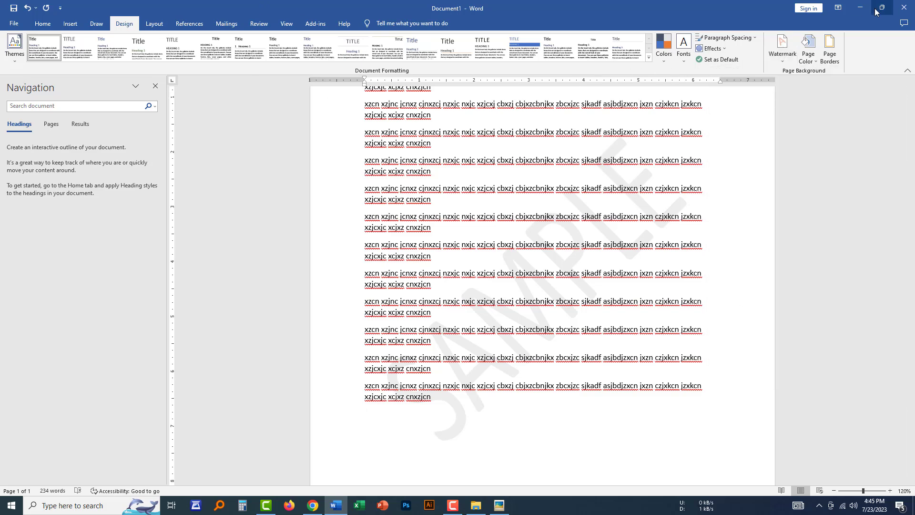
left_click(780, 46)
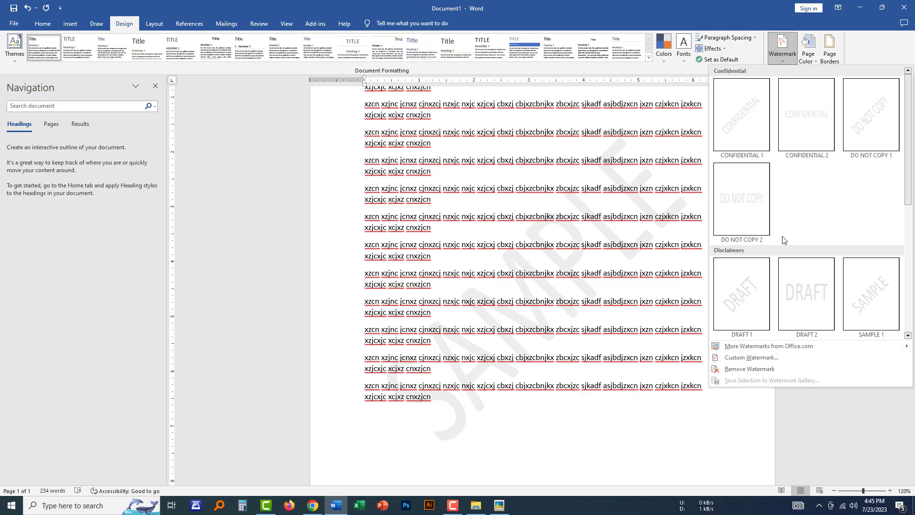
left_click(755, 358)
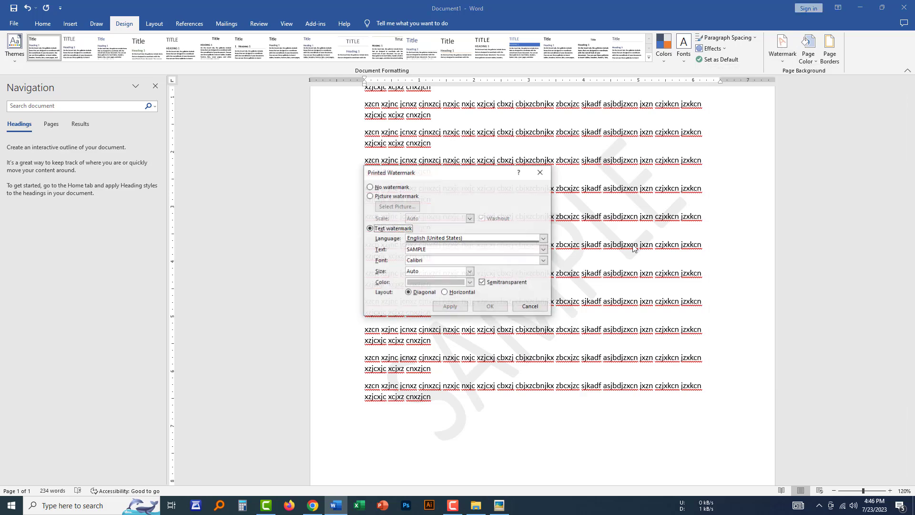
left_click(373, 231)
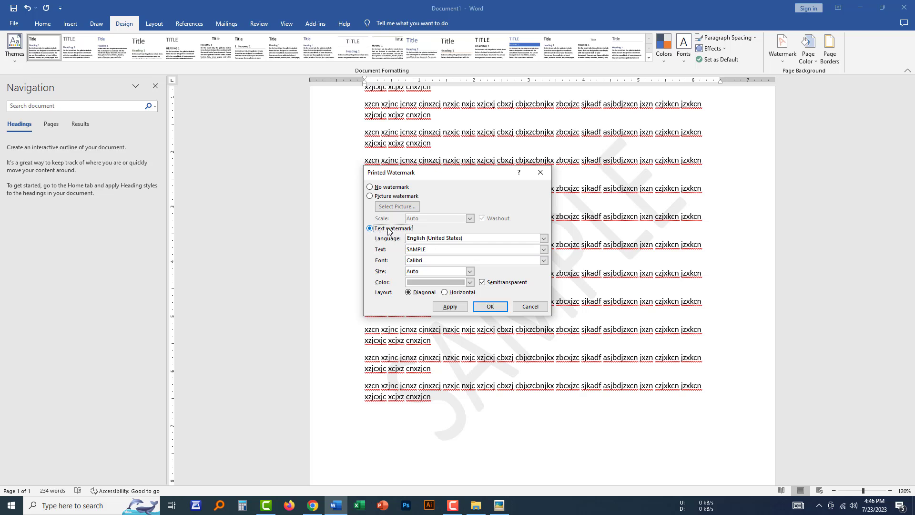
double_click(432, 248)
type("SA")
left_click(499, 308)
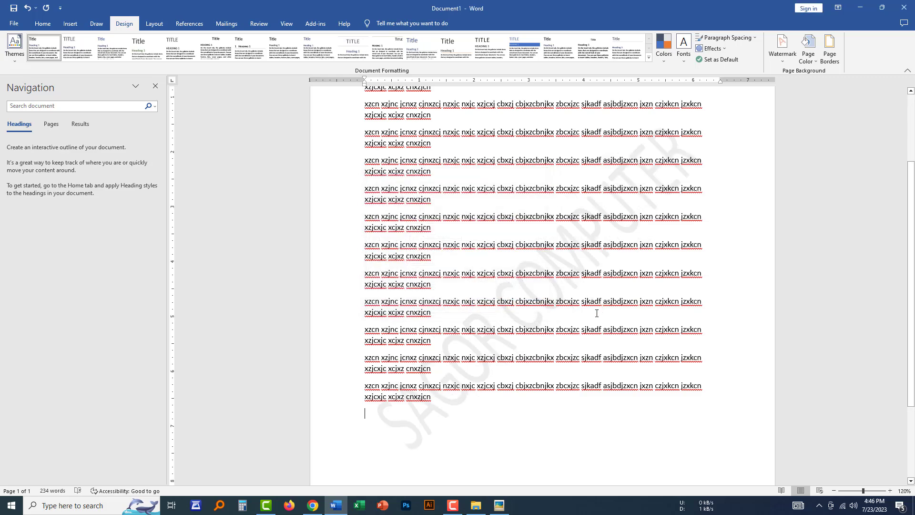
Add blank pages until the document has six, and examine the custom watermark across all of them.
scroll(597, 313, "down", 4)
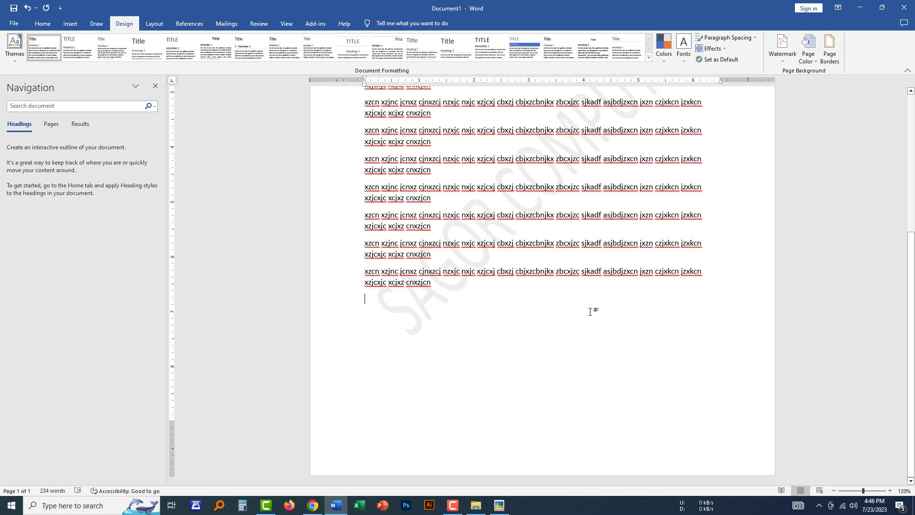
scroll(592, 311, "down", 10)
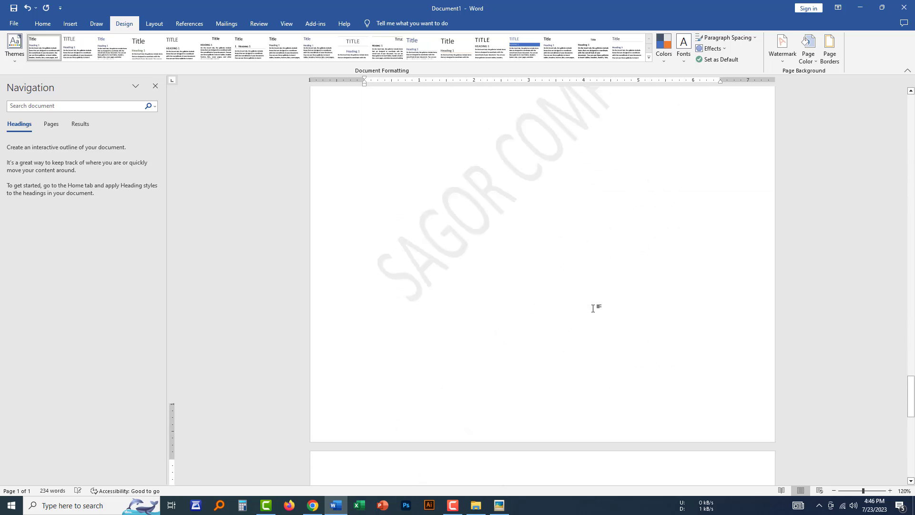
scroll(596, 309, "down", 10, "ctrl")
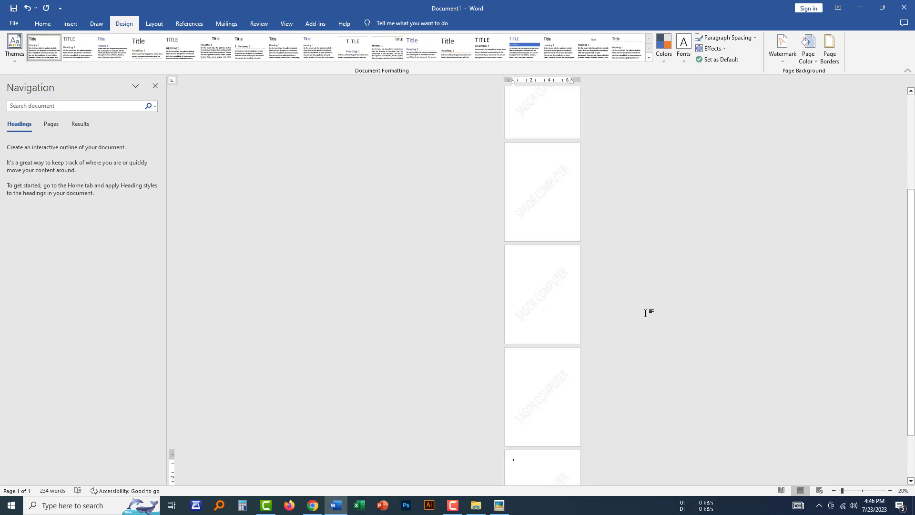
scroll(597, 289, "up", 1)
scroll(596, 289, "up", 6, "ctrl")
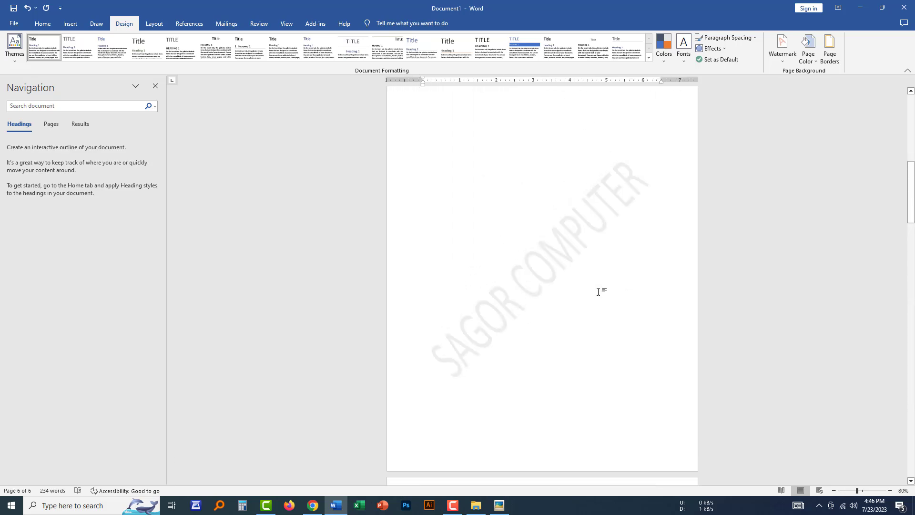
scroll(598, 292, "up", 15)
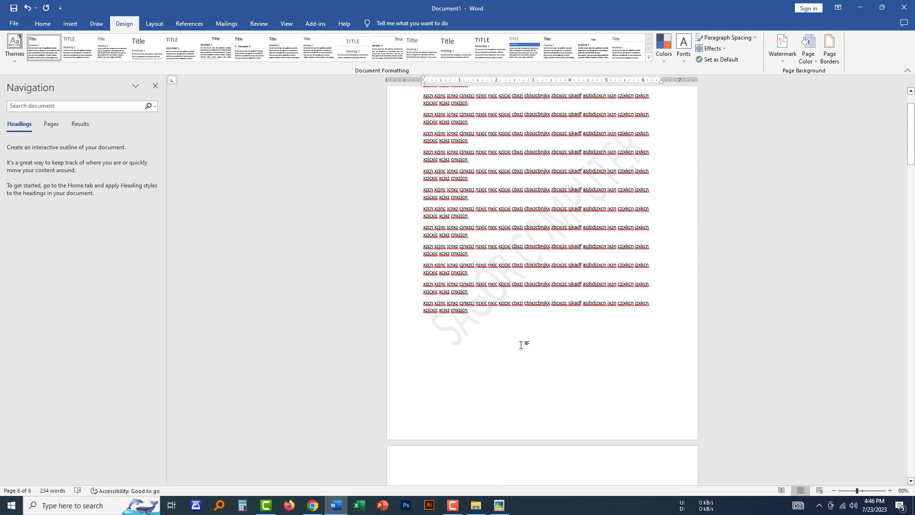
Enter "n" at the start of the second page and paste twelve copies of the filler paragraph after it.
type("n")
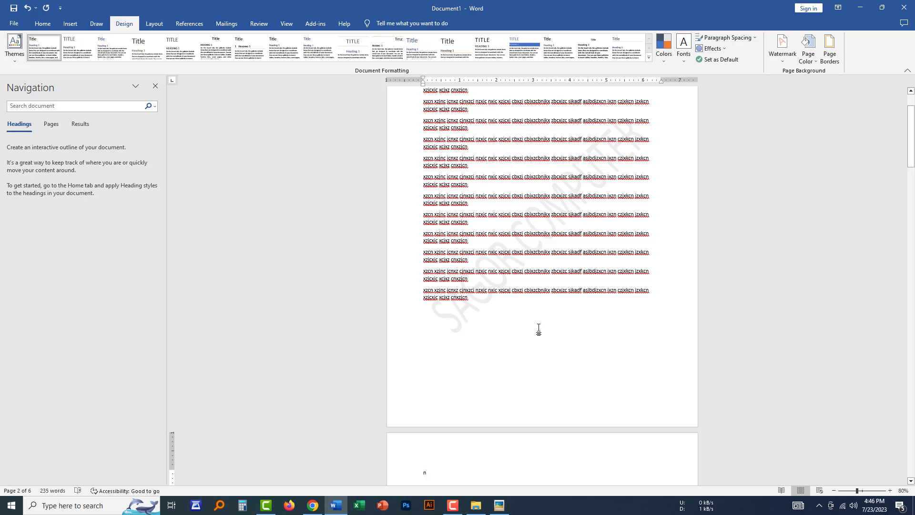
scroll(539, 329, "down", 5)
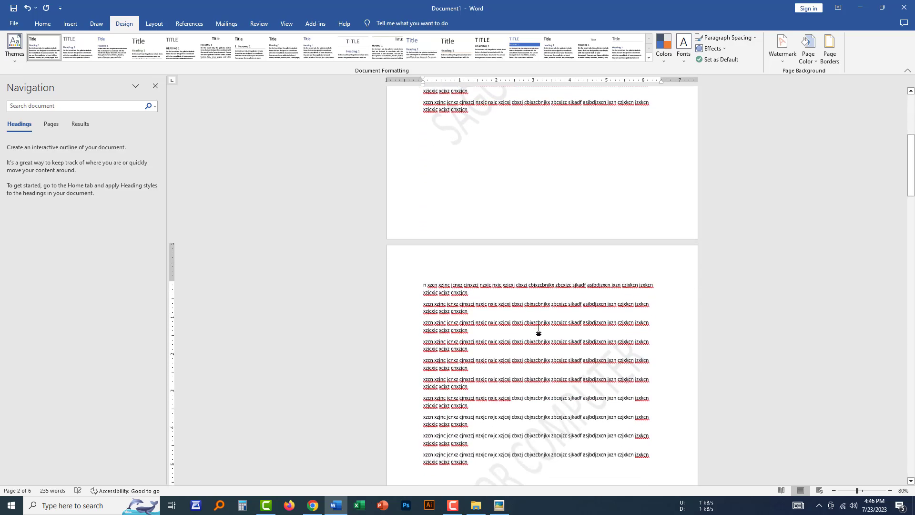
key("ctrl+v")
scroll(573, 337, "up", 3, "ctrl")
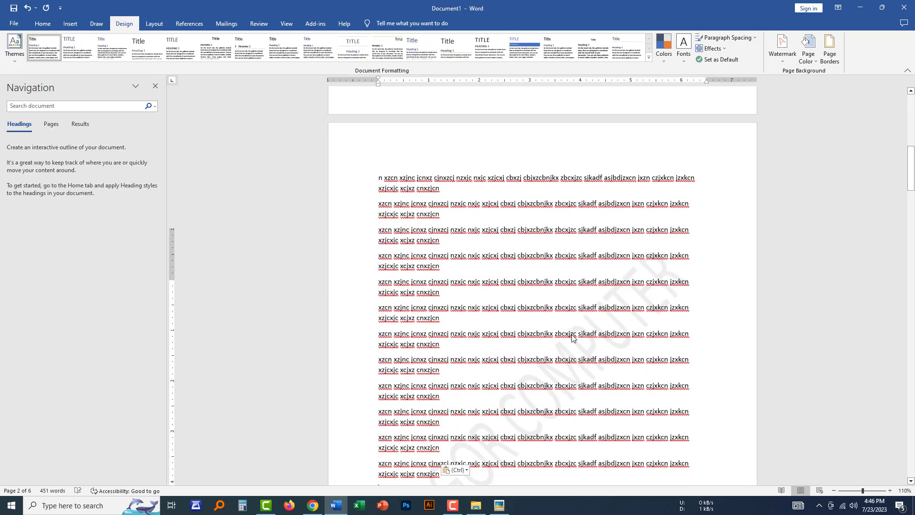
Remove the custom text watermark from the whole document.
scroll(572, 337, "down", 10)
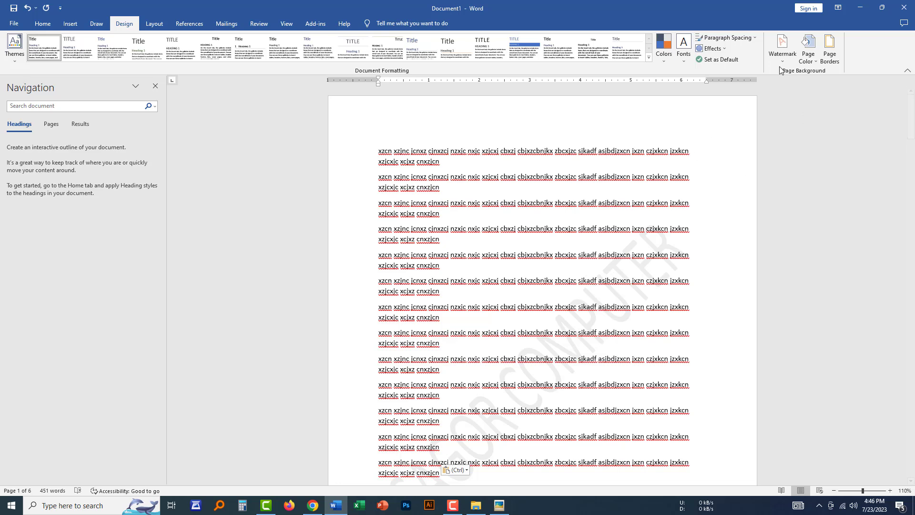
left_click(782, 48)
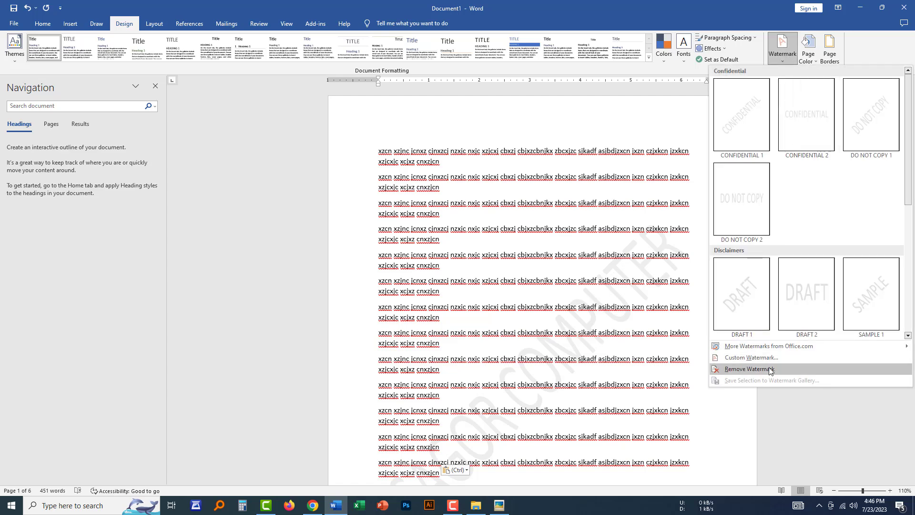
left_click(749, 370)
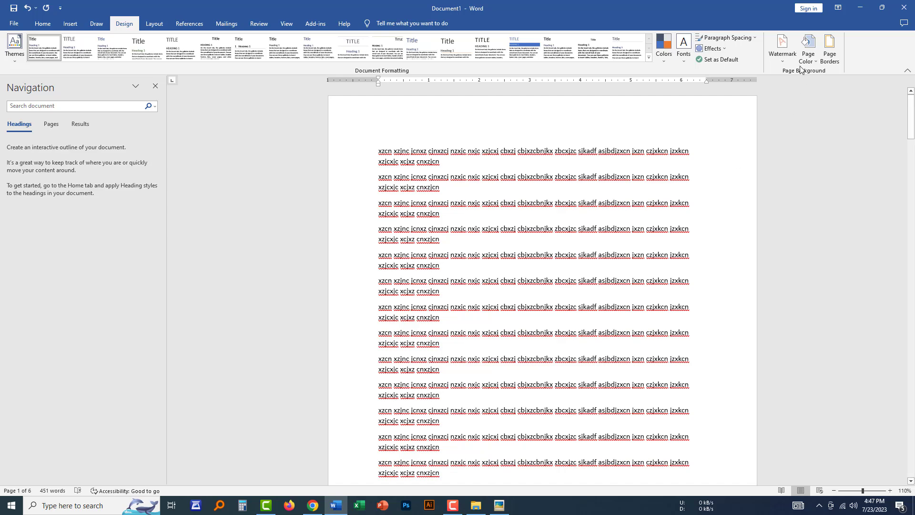
Start a custom picture watermark for the document and choose to pick its image from a file.
left_click(785, 43)
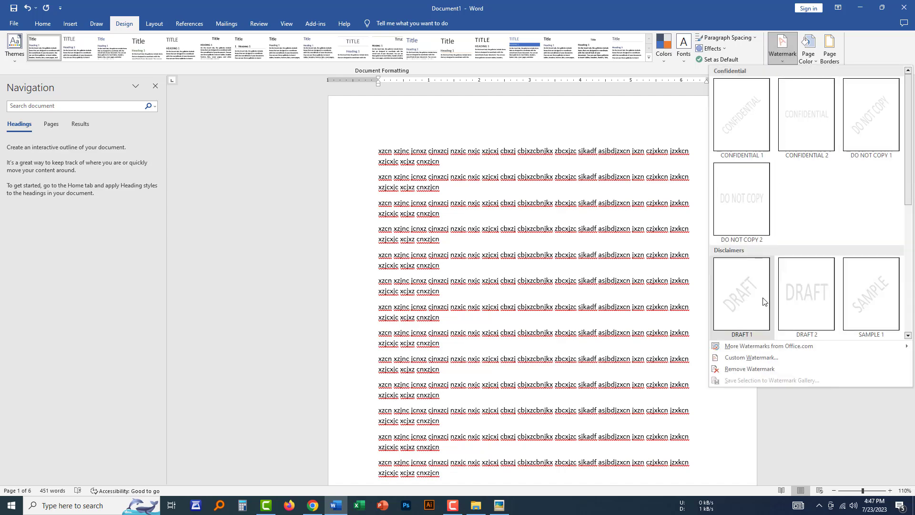
left_click(758, 358)
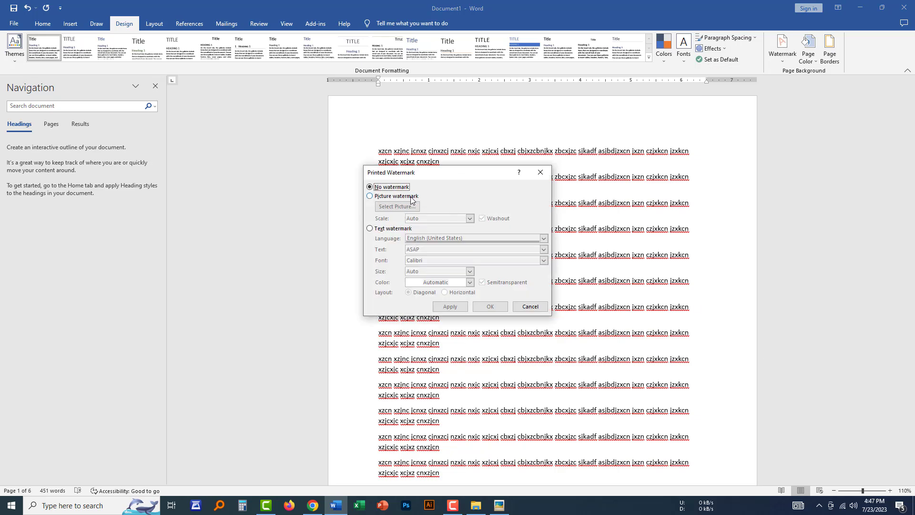
left_click(379, 198)
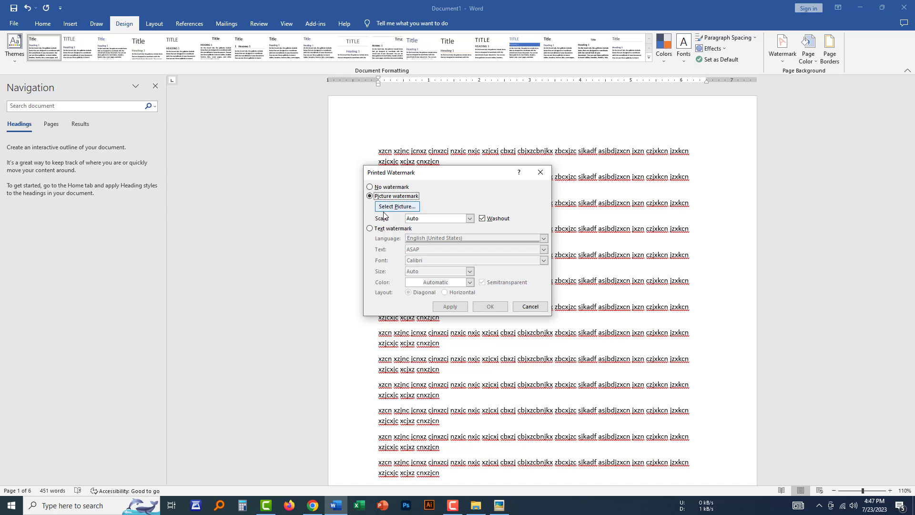
left_click(400, 208)
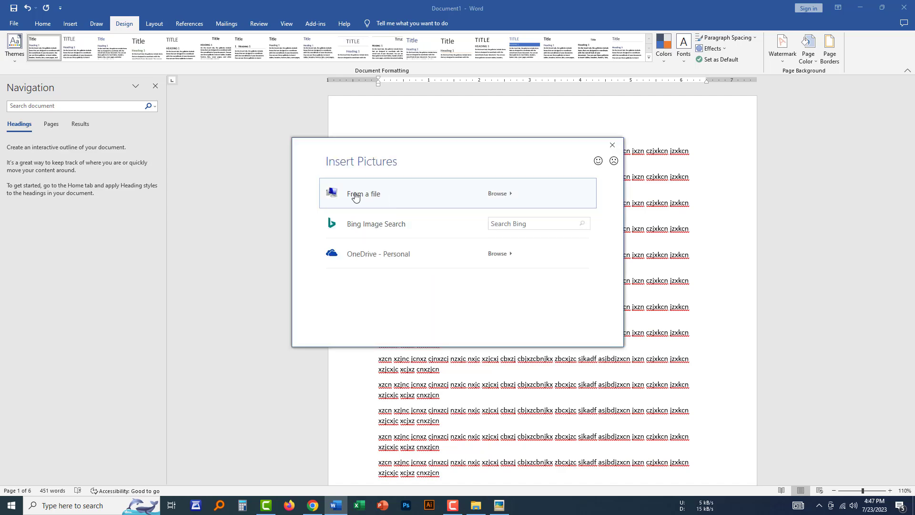
left_click(385, 194)
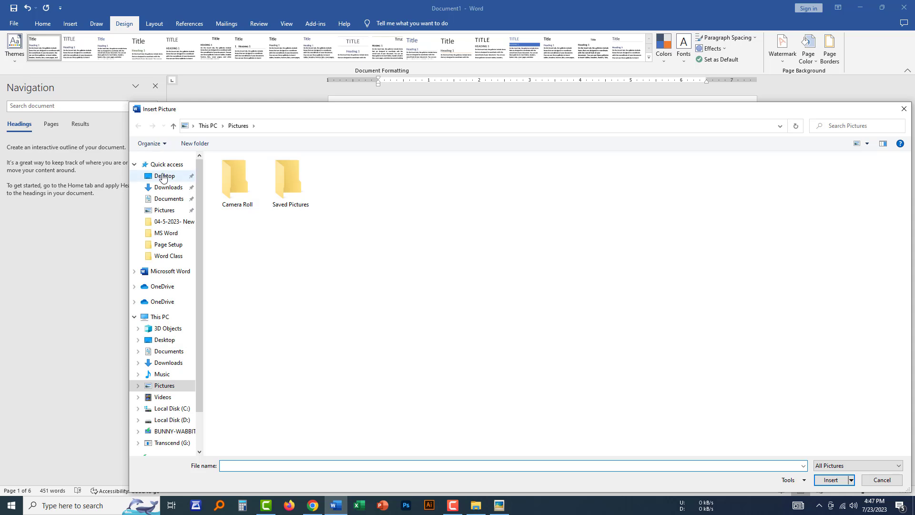
Open the Desktop folder and show its files as extra large icons, slightly reduced in size.
left_click(163, 177)
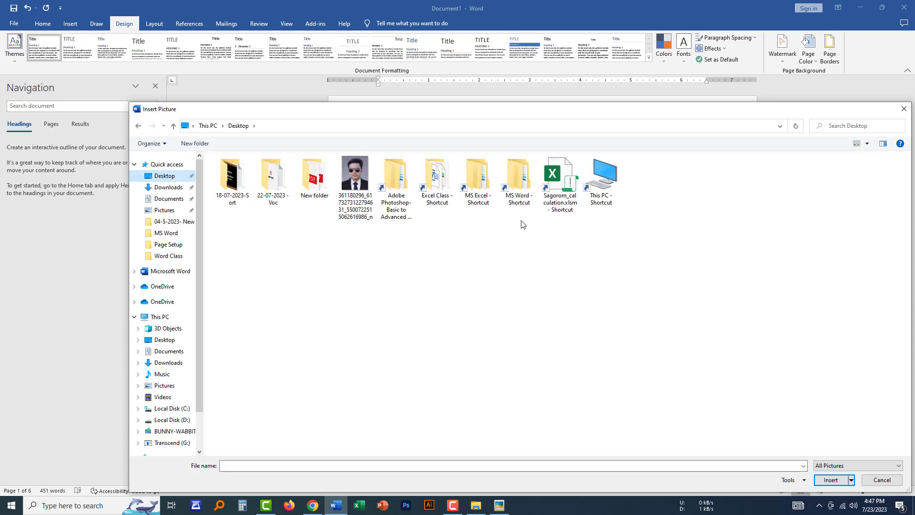
right_click(583, 266)
mouse_move(599, 272)
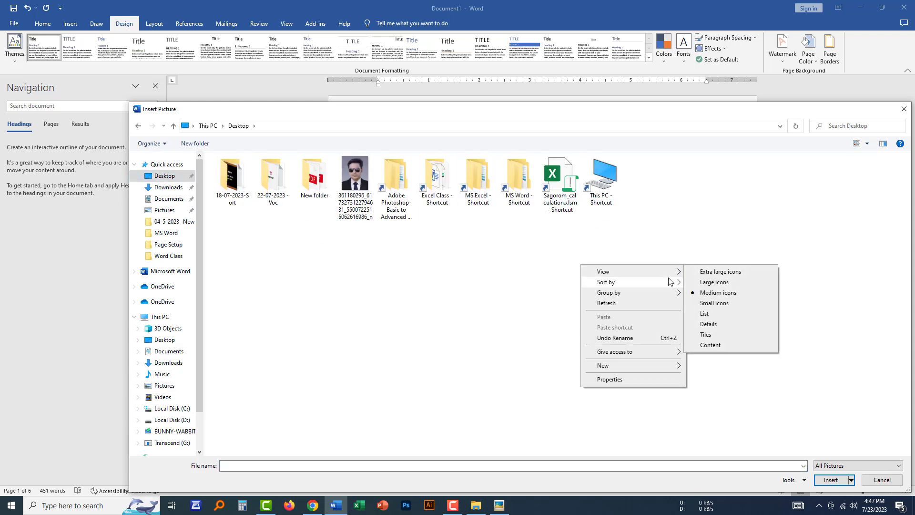
left_click(703, 268)
scroll(636, 282, "down", 2, "ctrl")
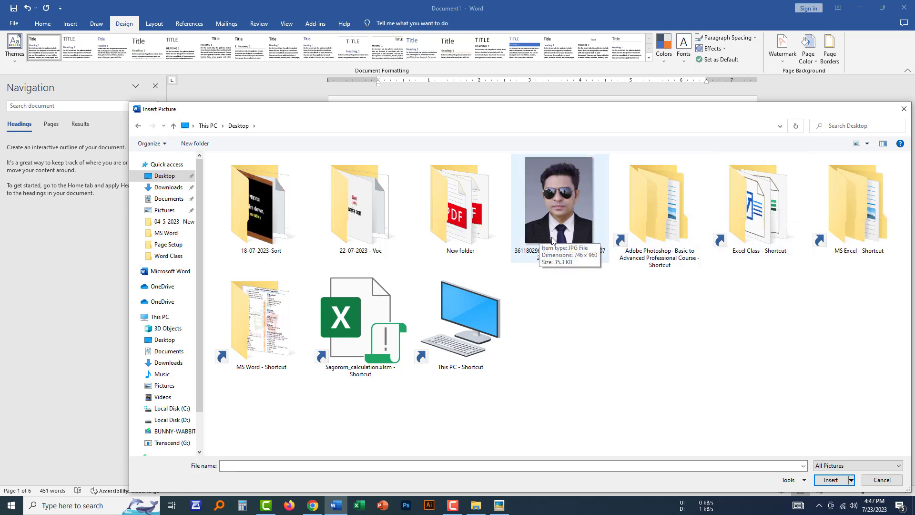
Apply the portrait photo as a picture watermark with automatic scale and washout, and look through the document's pages.
left_click(554, 197)
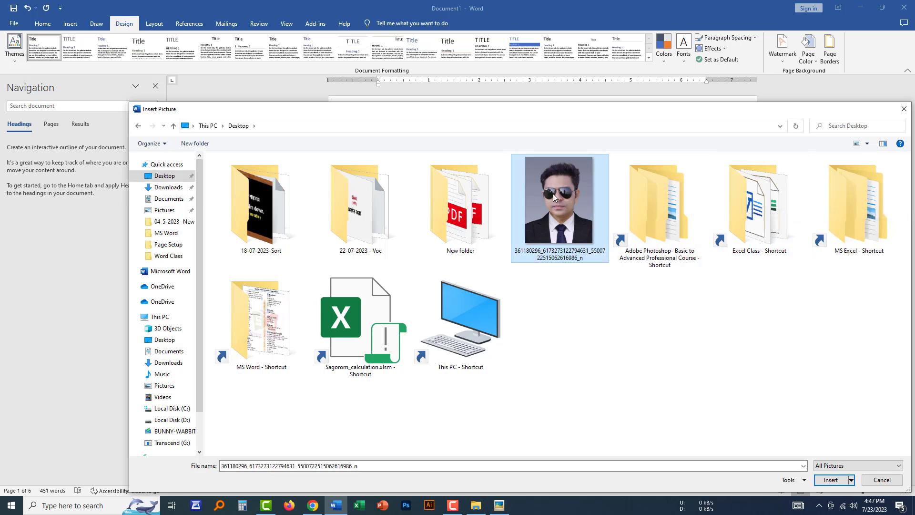
left_click(830, 480)
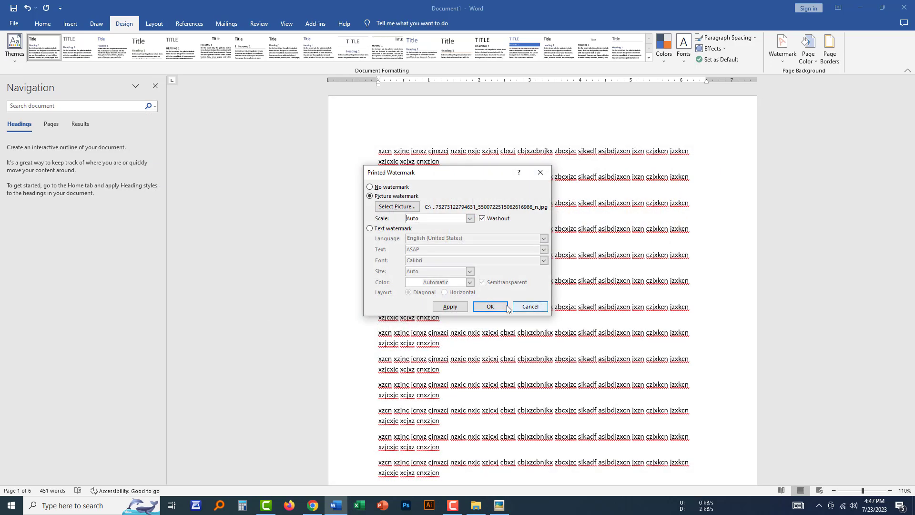
left_click(489, 307)
scroll(633, 274, "down", 10)
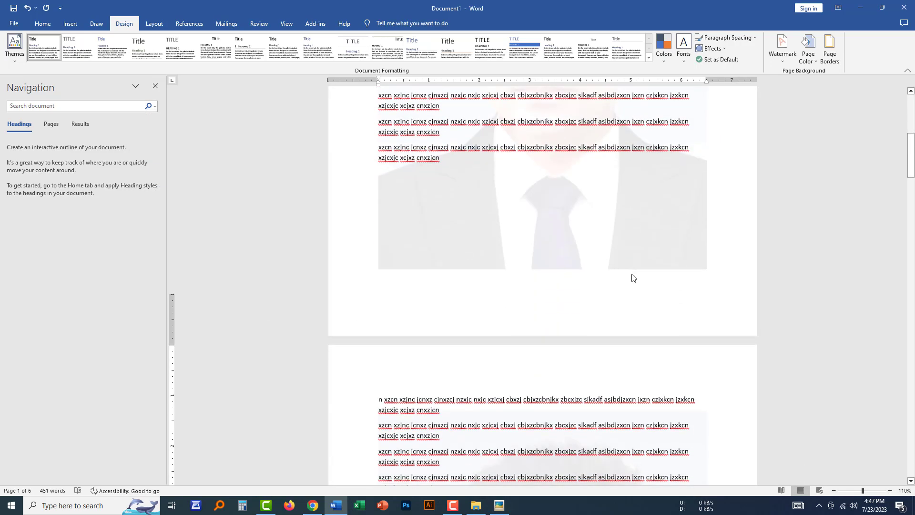
scroll(633, 274, "down", 15)
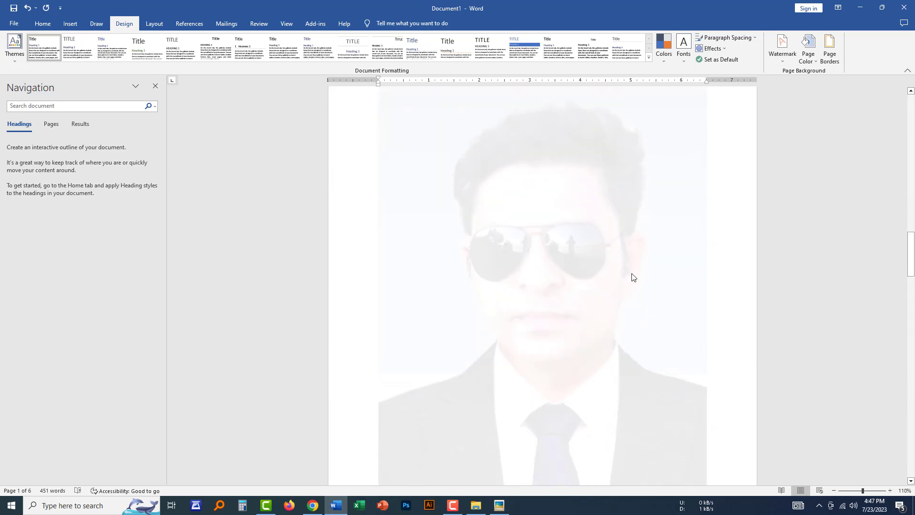
scroll(633, 276, "down", 14)
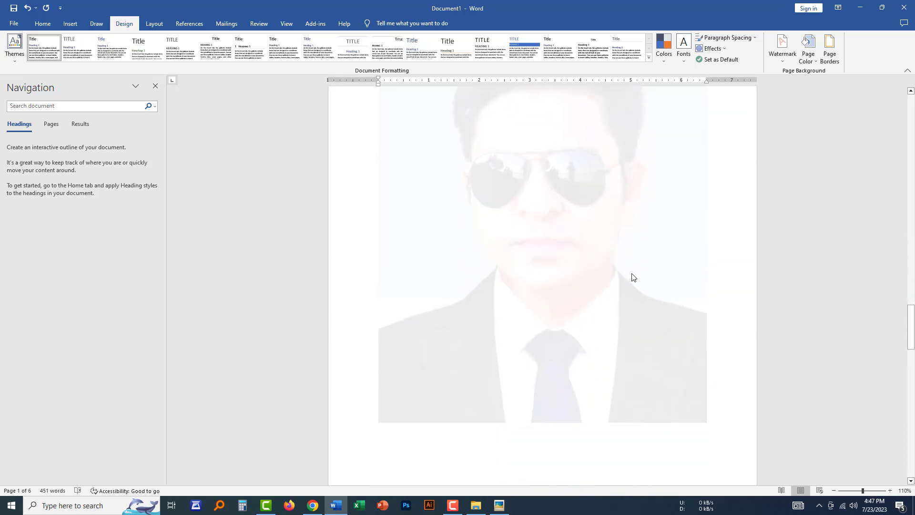
scroll(632, 274, "down", 7)
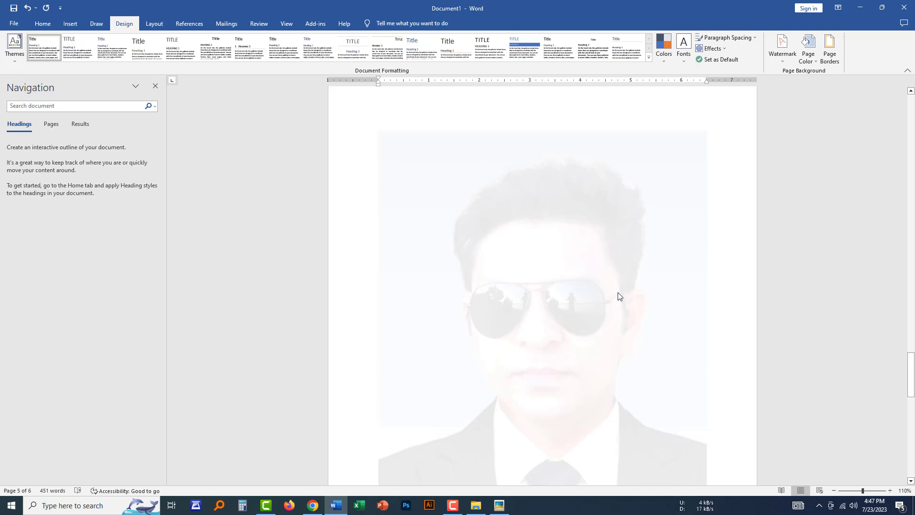
Paste 22 more copies of the filler paragraph after the text on the second page, continuing down the third page.
key("ctrl+v")
key("ctrl+v")
key("ctrl+v")
key("ctrl+v")
key("ctrl+v")
key("ctrl+v")
key("ctrl+v")
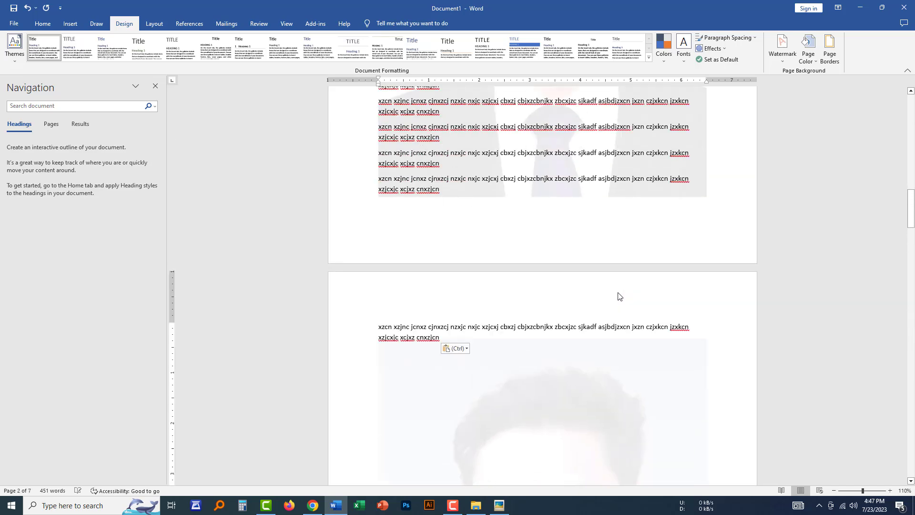
key("ctrl+v")
key("ctrl+v")
key("ctrl+v")
key("ctrl+v")
key("ctrl+v")
key("ctrl+v")
key("ctrl+v")
key("ctrl+v")
key("ctrl+v")
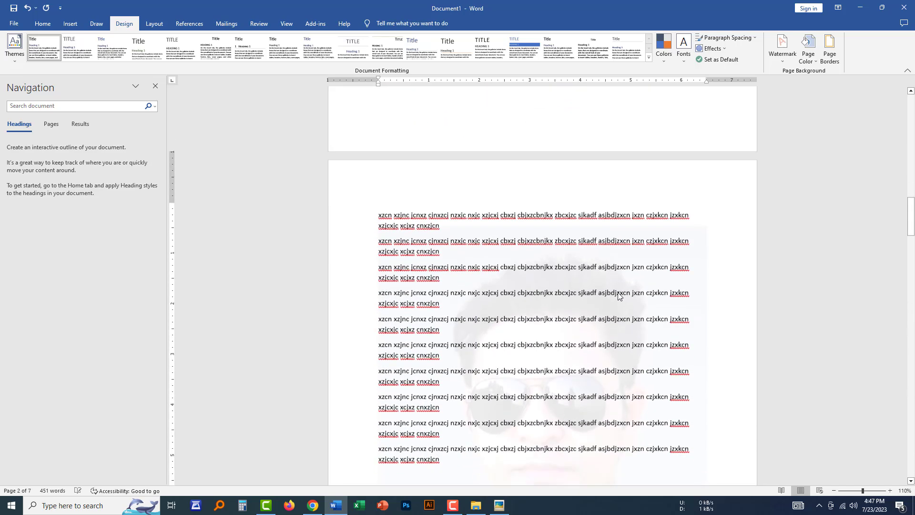
key("ctrl+v")
key("ctrl+v")
key("ctrl+v")
key("ctrl+v")
key("ctrl+v")
key("ctrl+v")
key("ctrl+v")
key("ctrl+v")
key("ctrl+v")
key("ctrl+v")
key("ctrl+v")
key("ctrl+v")
key("ctrl+v")
key("ctrl+v")
key("ctrl+v")
key("ctrl+v")
key("ctrl+v")
key("ctrl+v")
key("ctrl+v")
key("ctrl+v")
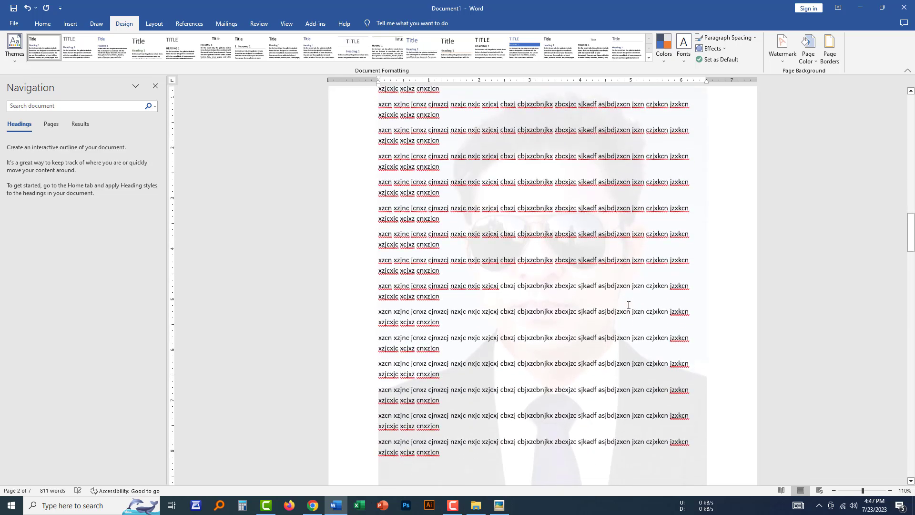
key("ctrl+v")
key("ctrl+v")
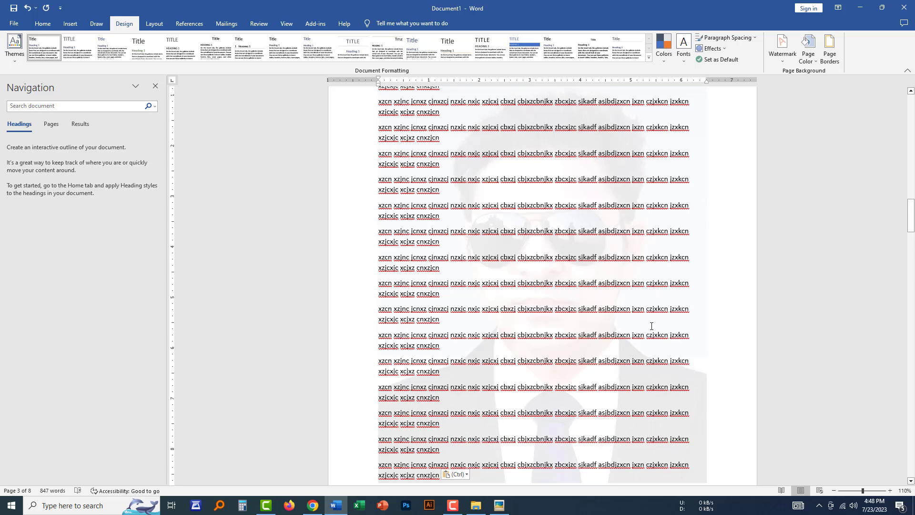
Remove the portrait picture watermark from the whole document.
scroll(652, 326, "up", 4)
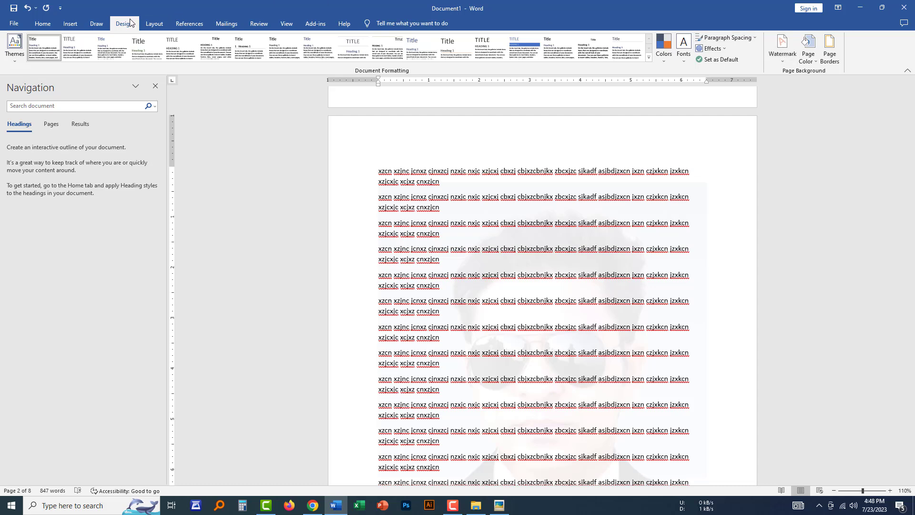
left_click(789, 49)
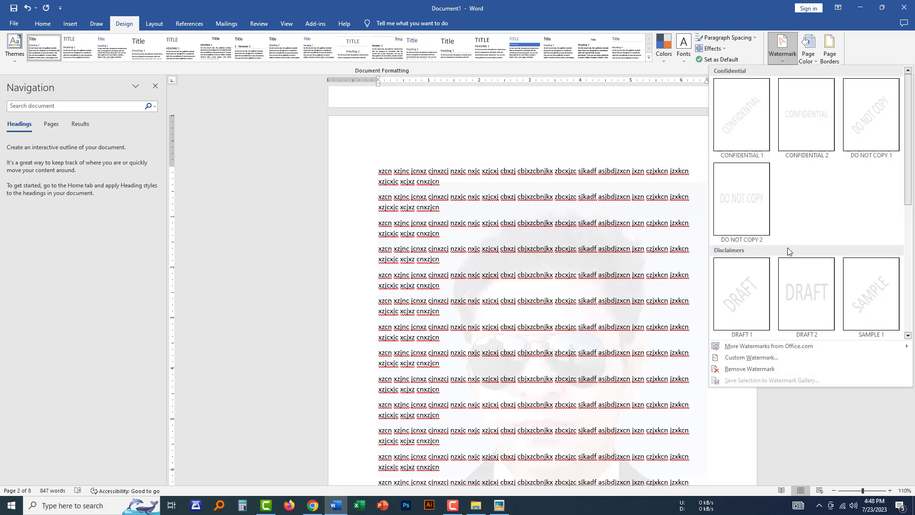
left_click(777, 369)
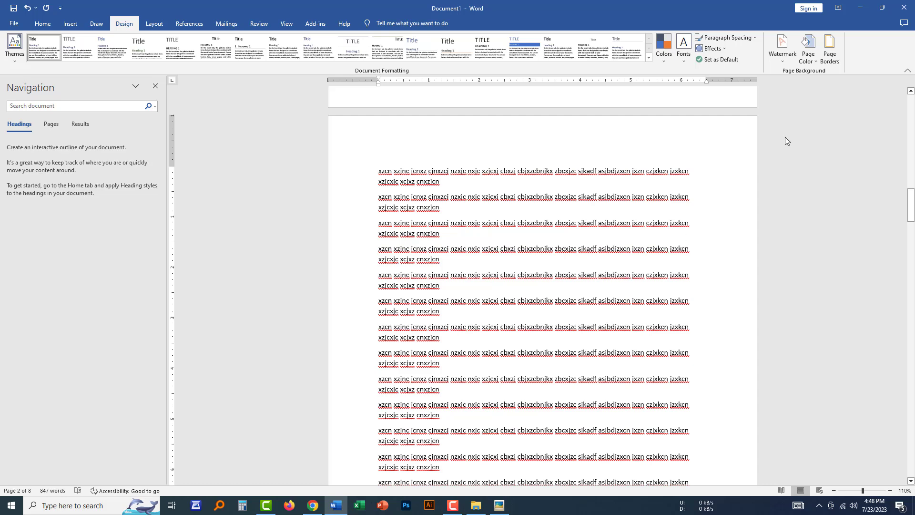
Open the watermark options for the document.
left_click(783, 53)
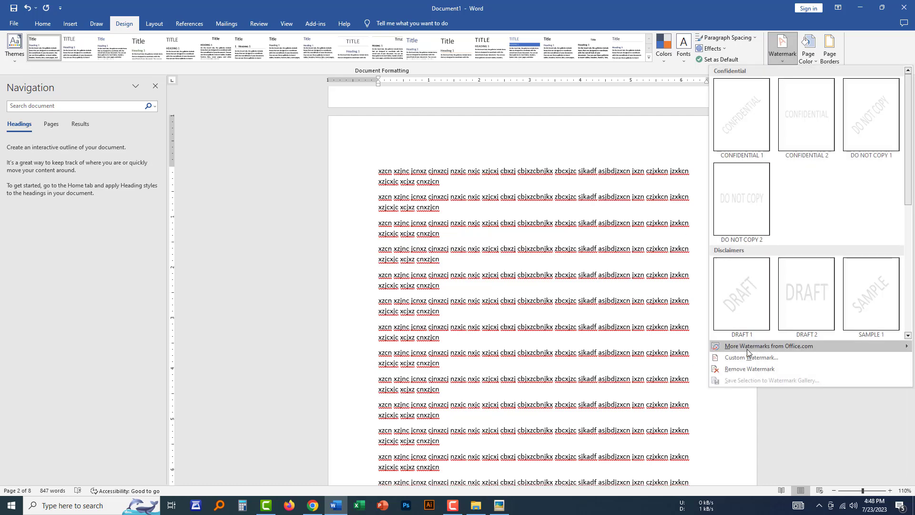